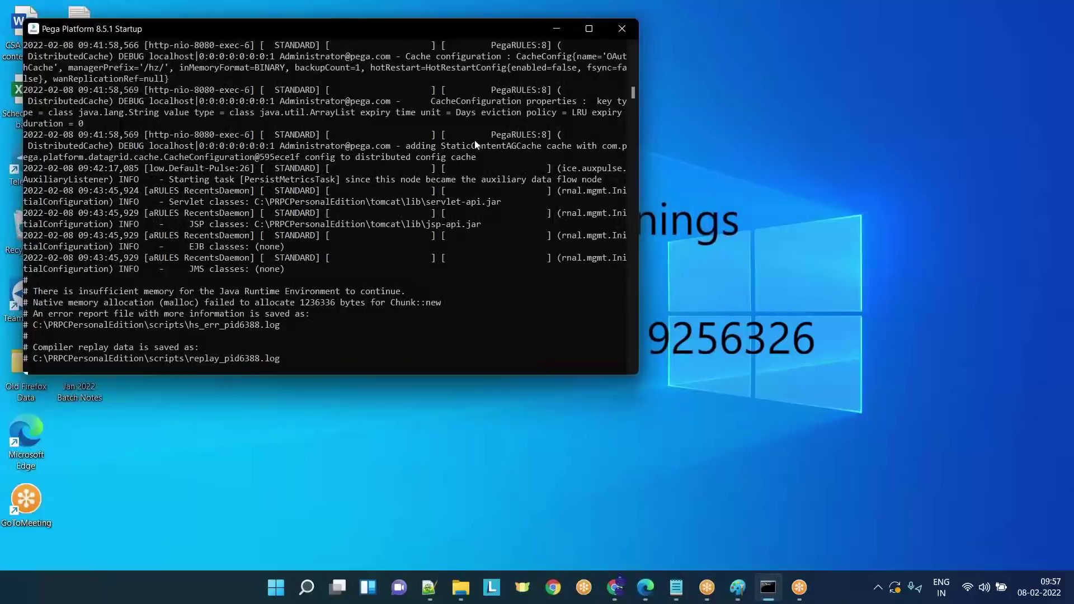
Minimize the Pega Platform 8.5.1 Startup console that reported insufficient Java memory
{"action": "left_click", "coordinate": [559, 29]}
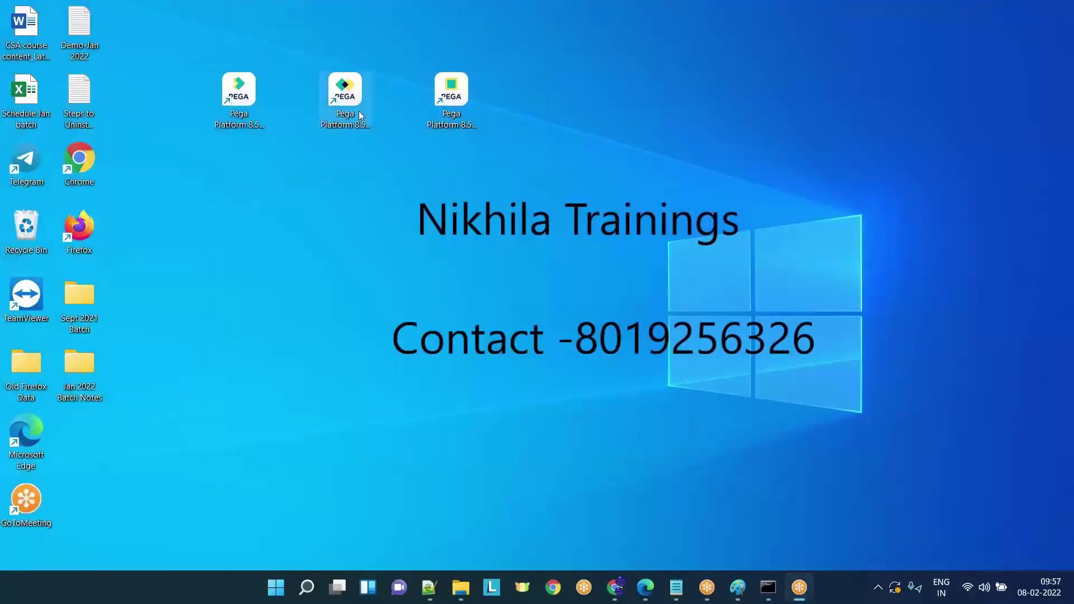
{"action": "double_click", "coordinate": [352, 112]}
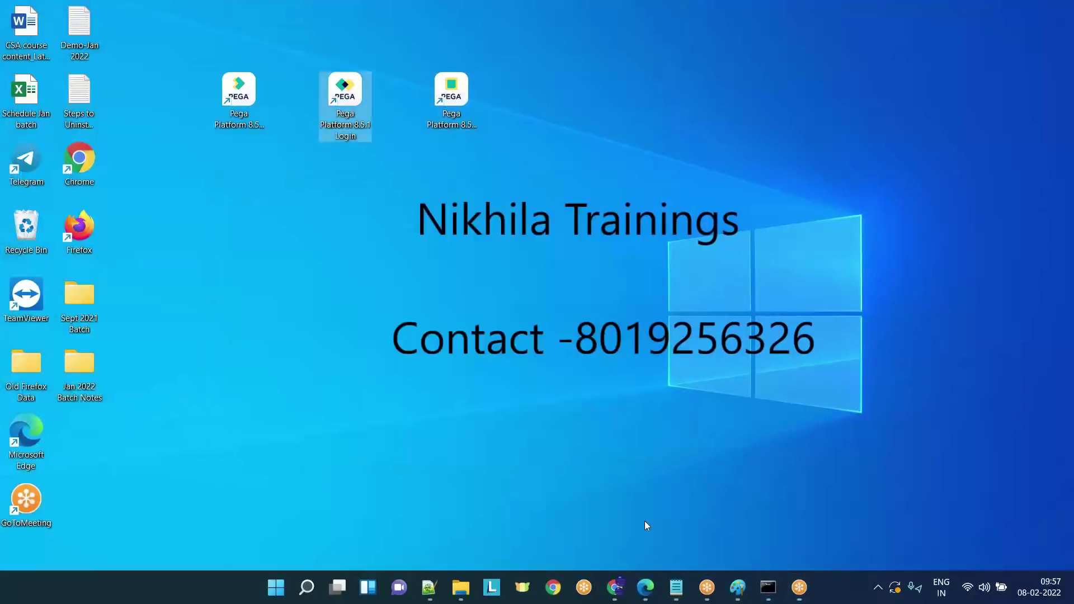
{"action": "left_click", "coordinate": [651, 587]}
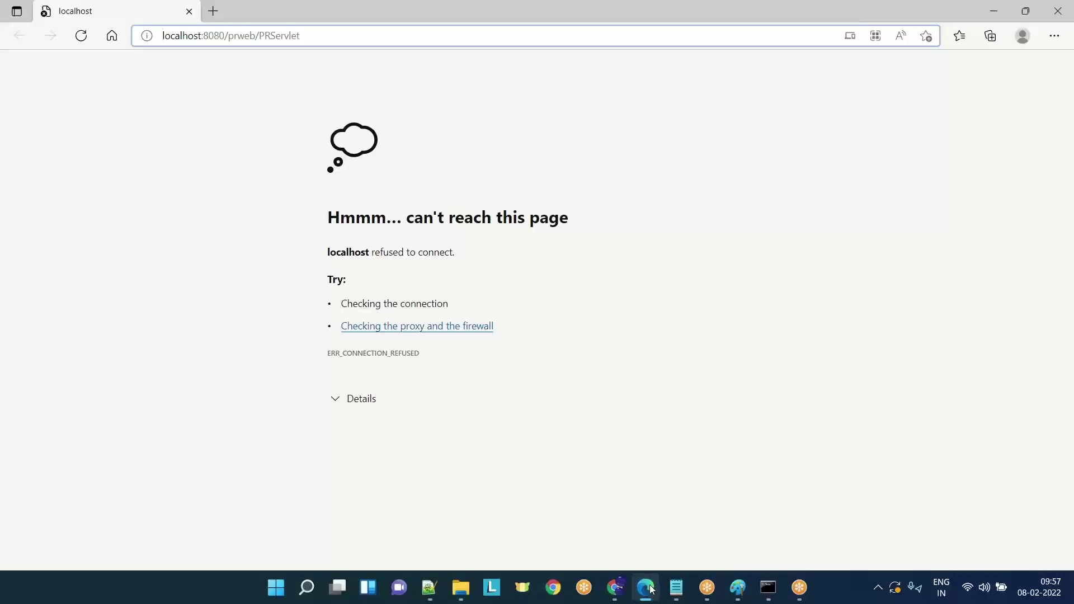
{"action": "left_click", "coordinate": [651, 589]}
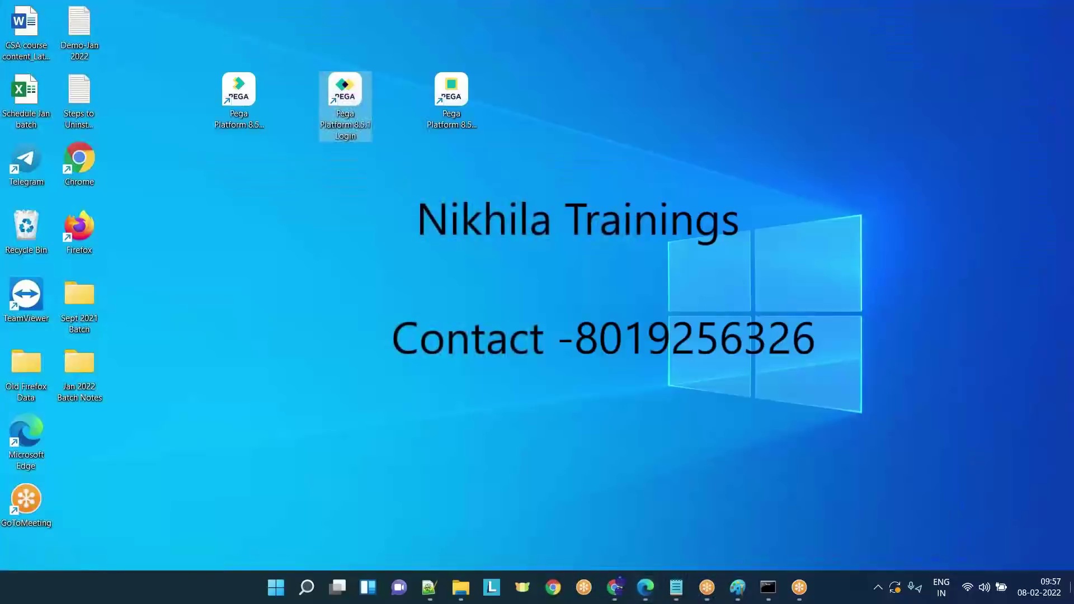
Navigate from the tomcat folder to C:\PRPCPersonalEdition\temp, then show the desktop
{"action": "mouse_move", "coordinate": [461, 587]}
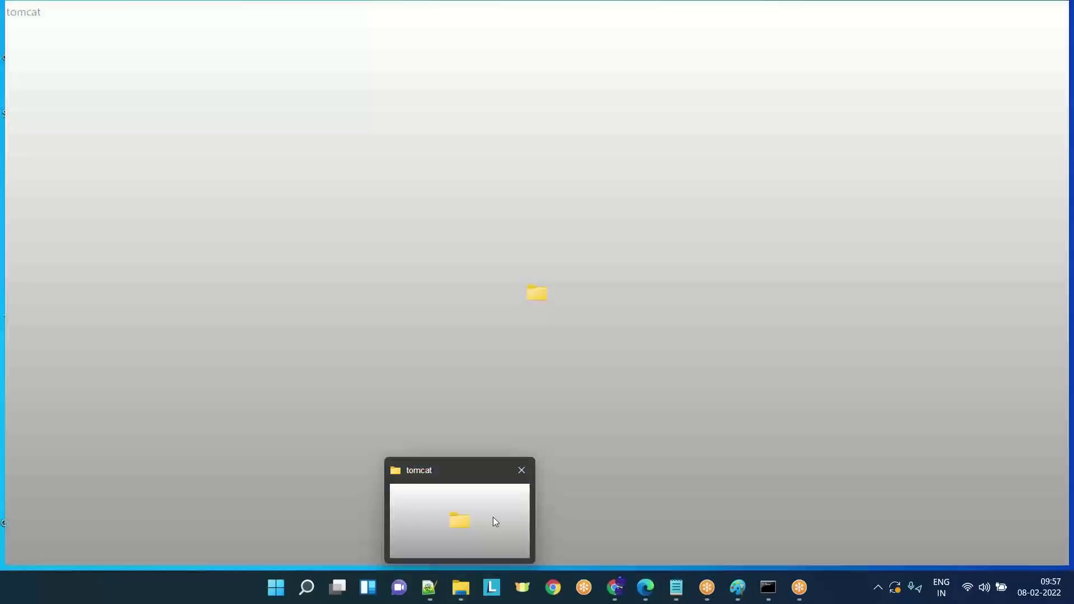
{"action": "left_click", "coordinate": [493, 516]}
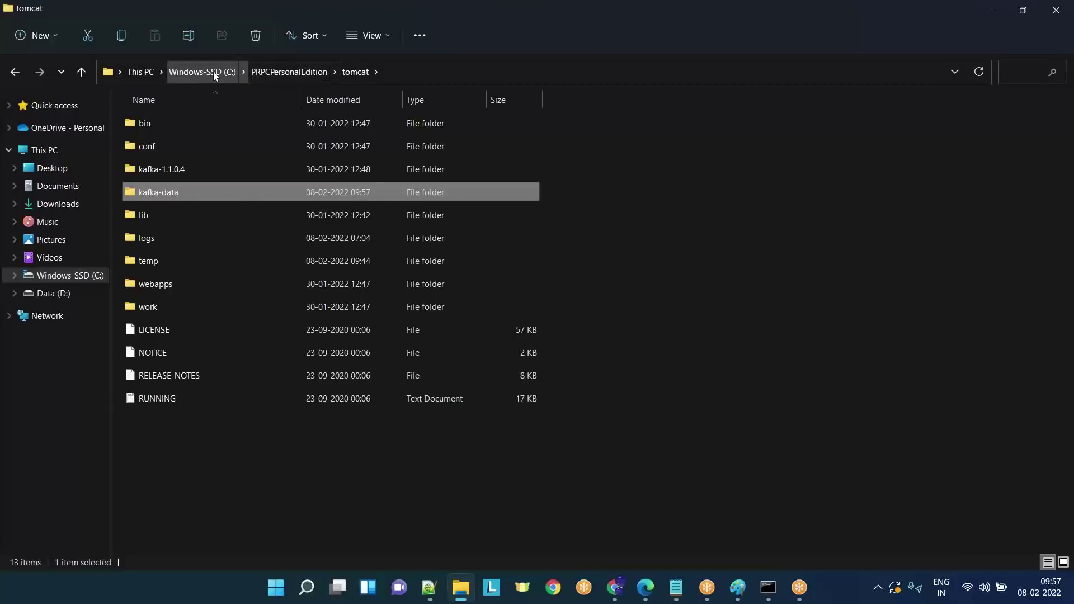
{"action": "left_click", "coordinate": [277, 70]}
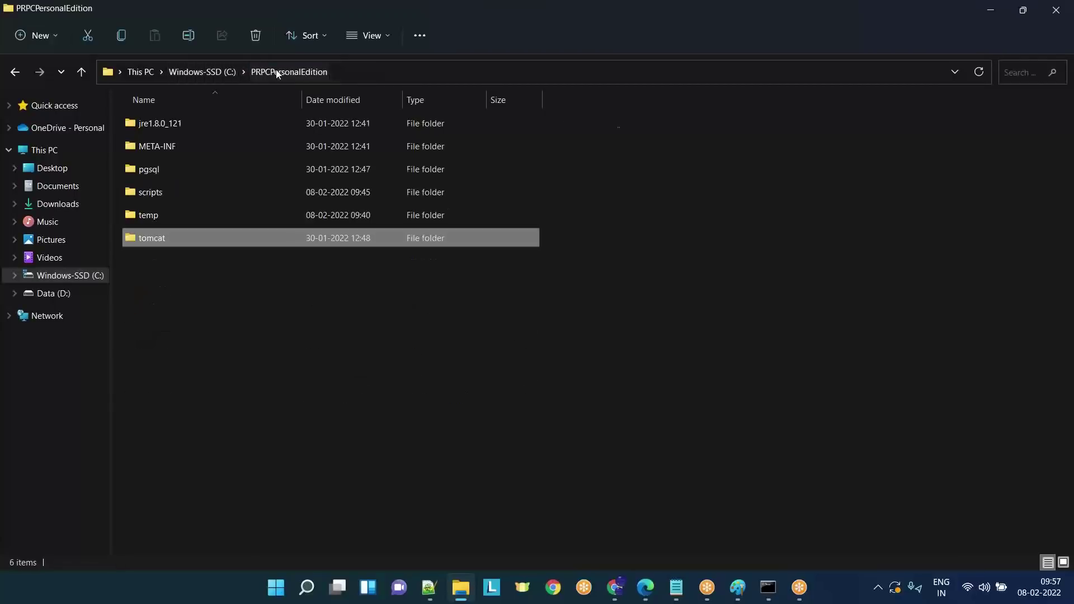
{"action": "double_click", "coordinate": [142, 215]}
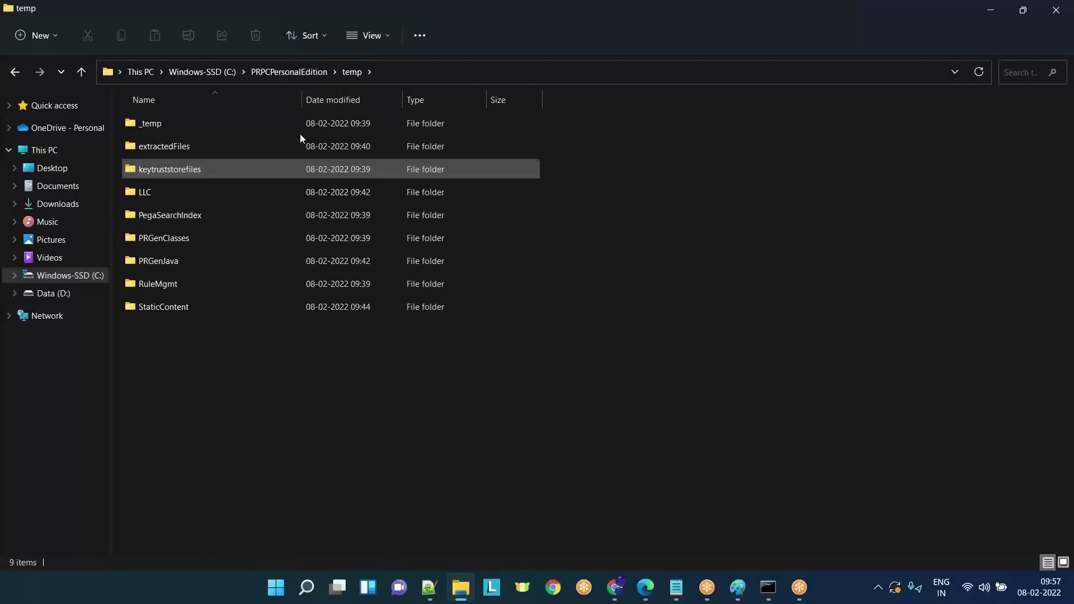
{"action": "key", "text": "super+d"}
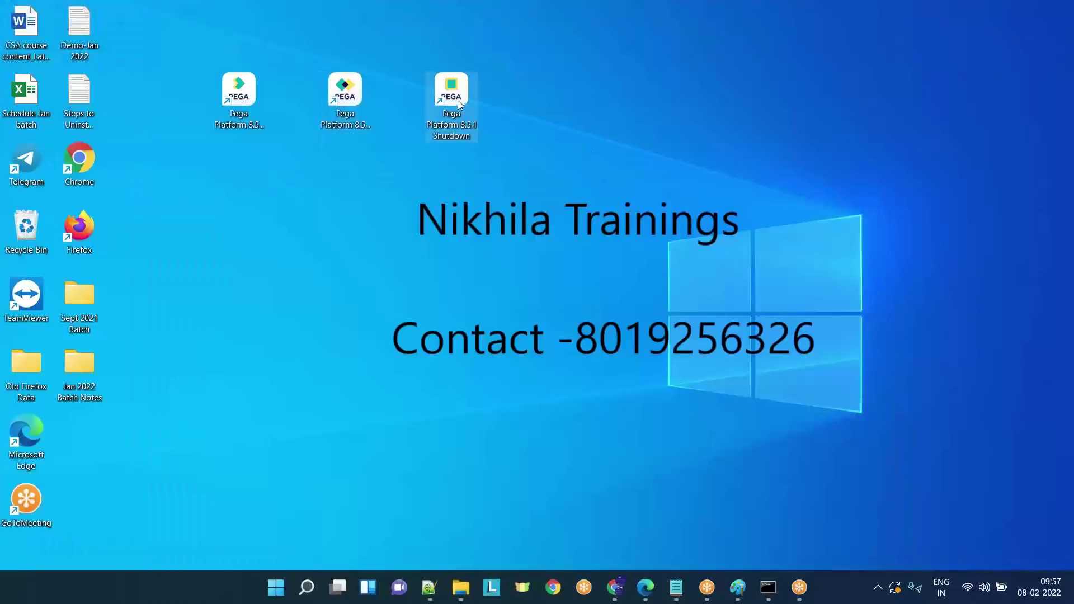
Launch the Pega Platform 8.5.1 Shutdown shortcut from the desktop
{"action": "double_click", "coordinate": [454, 96]}
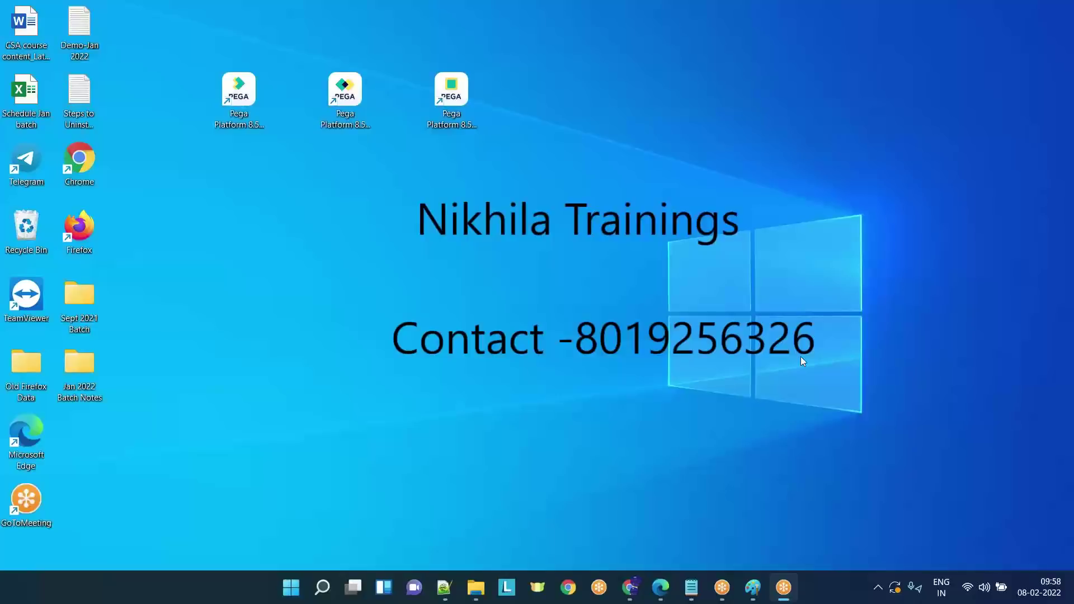
Permanently delete all nine subfolders in PRPCPersonalEdition\temp and return to PRPCPersonalEdition
{"action": "mouse_move", "coordinate": [475, 587]}
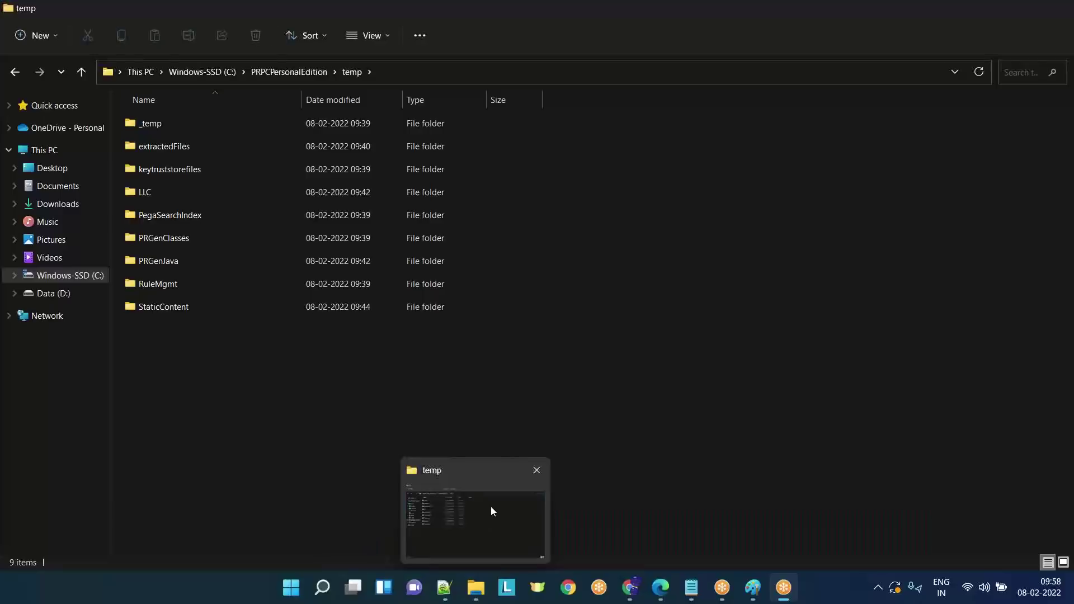
{"action": "left_click", "coordinate": [491, 507]}
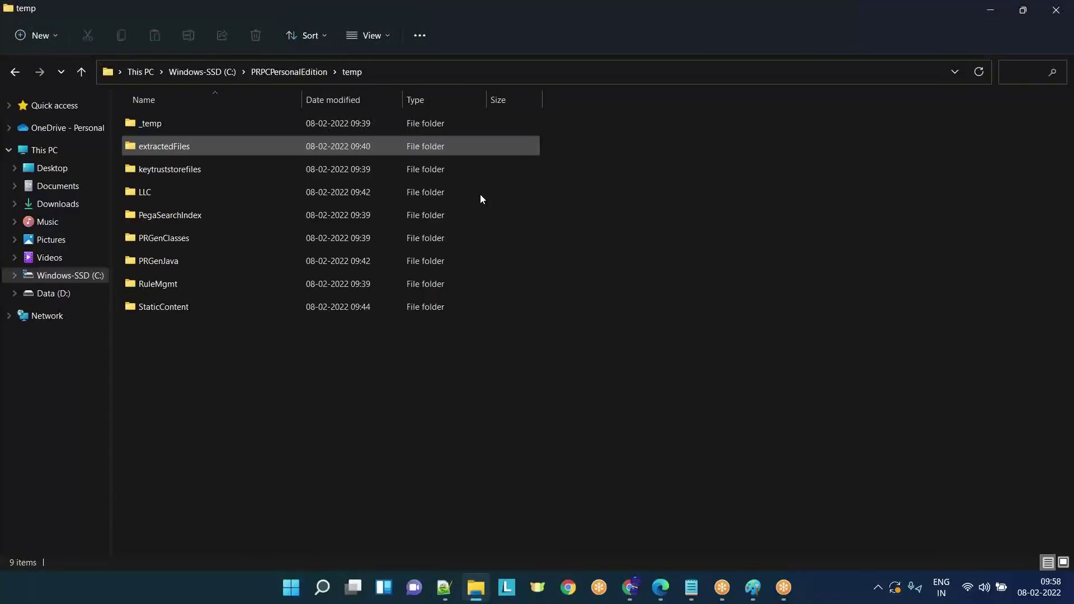
{"action": "key", "text": "ctrl+a"}
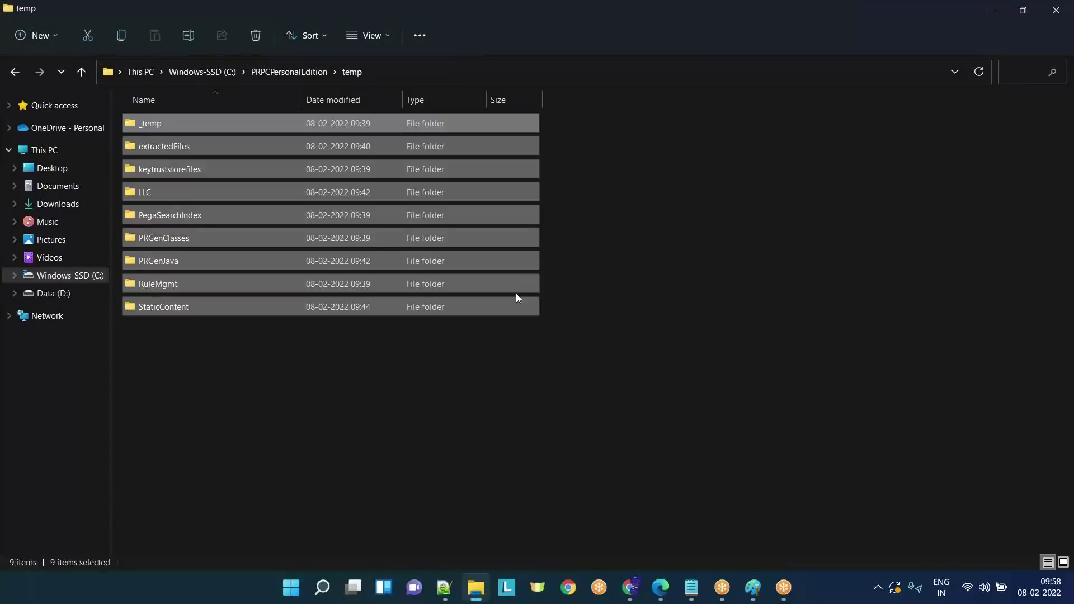
{"action": "key", "text": "shift+Delete"}
{"action": "key", "text": "Return"}
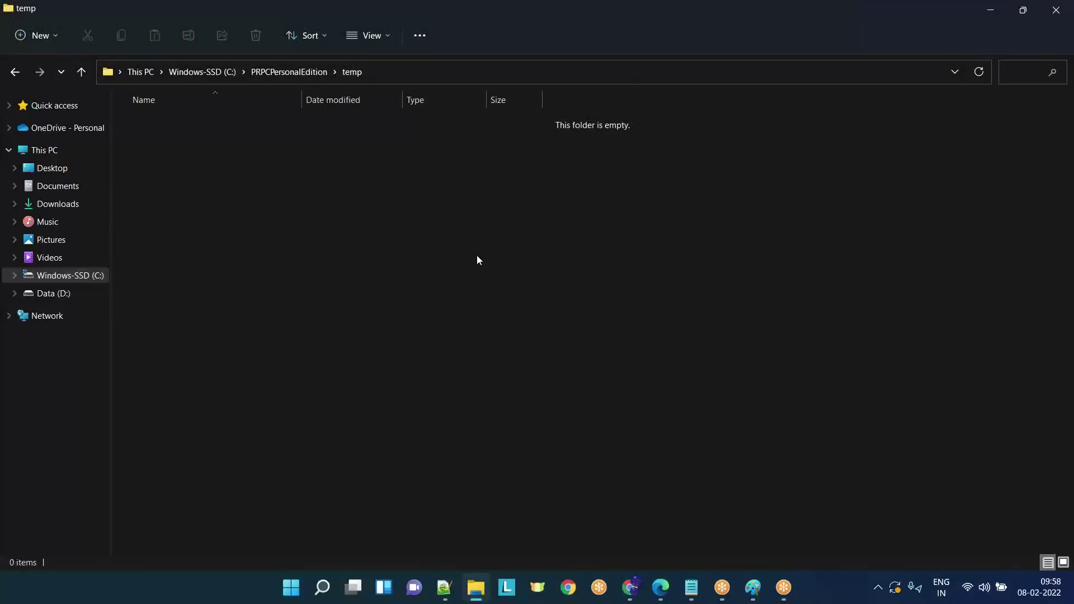
{"action": "left_click", "coordinate": [290, 73]}
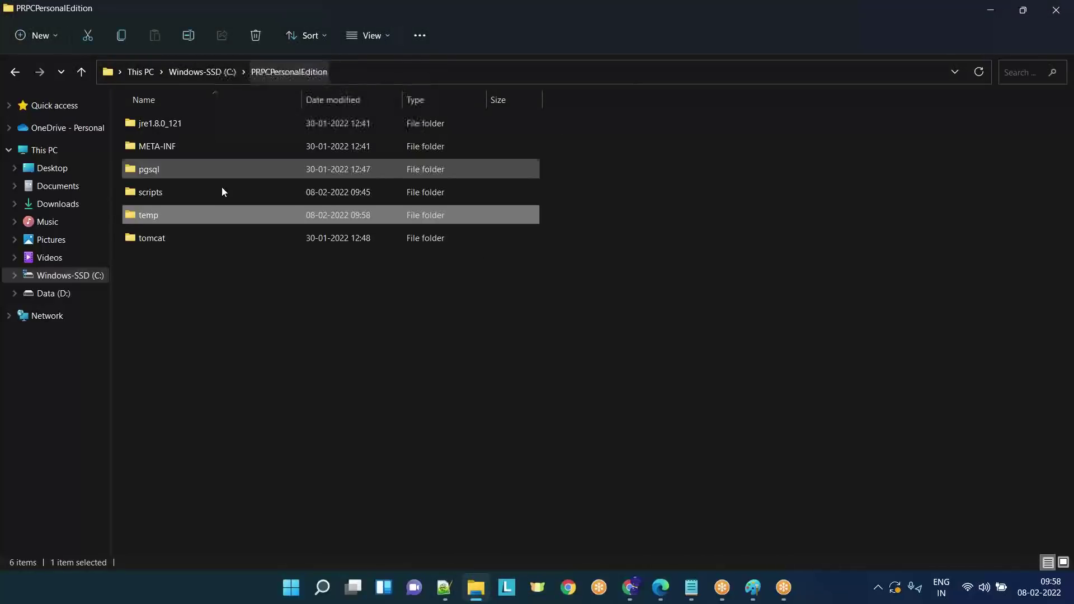
Open tomcat\logs and delete all ten log files
{"action": "double_click", "coordinate": [152, 237]}
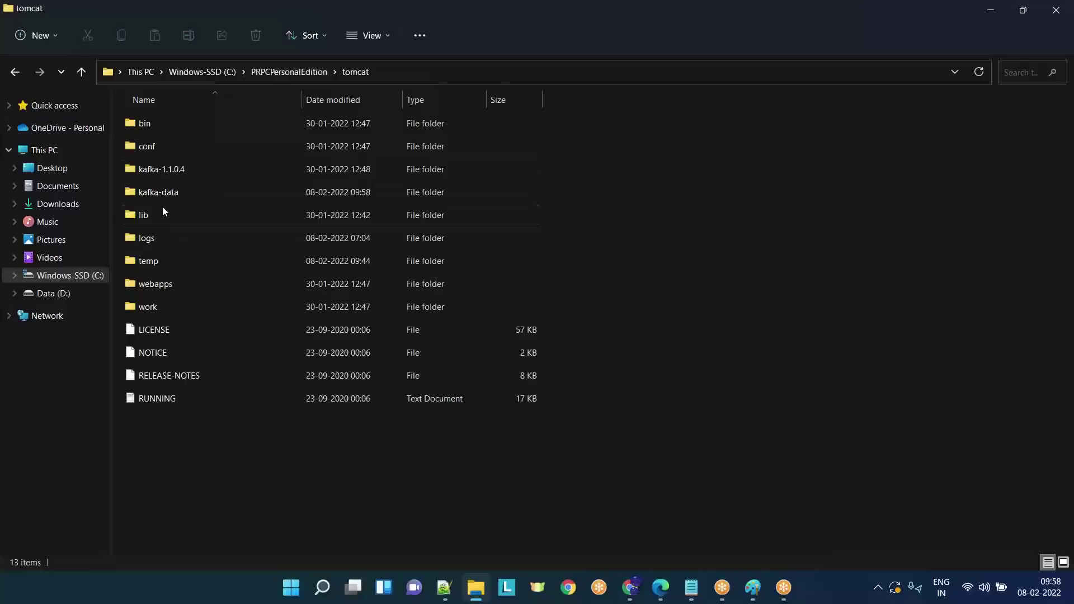
{"action": "double_click", "coordinate": [154, 245]}
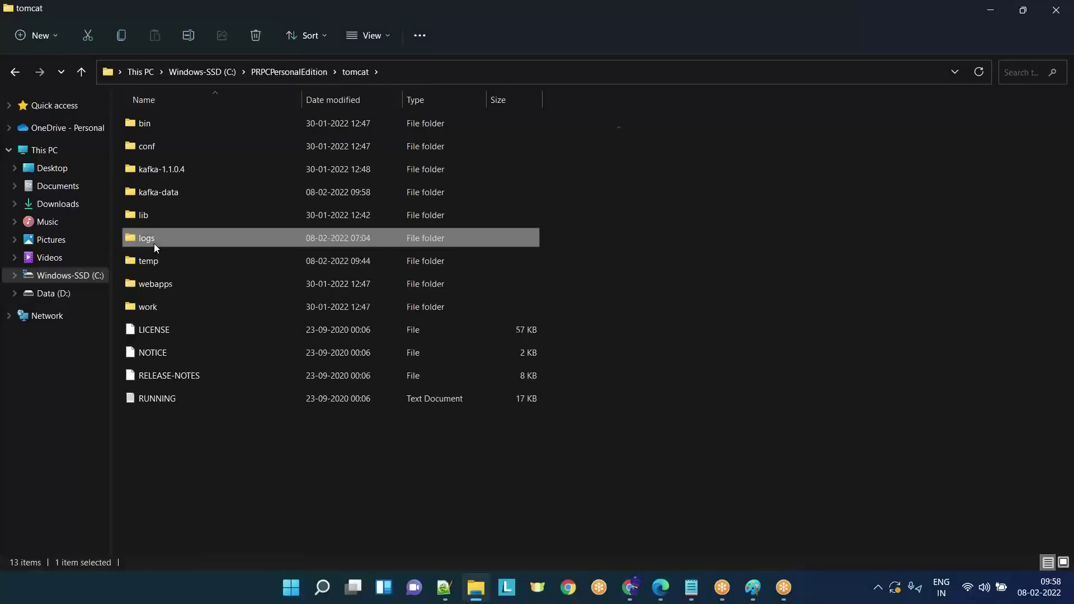
{"action": "key", "text": "ctrl+a"}
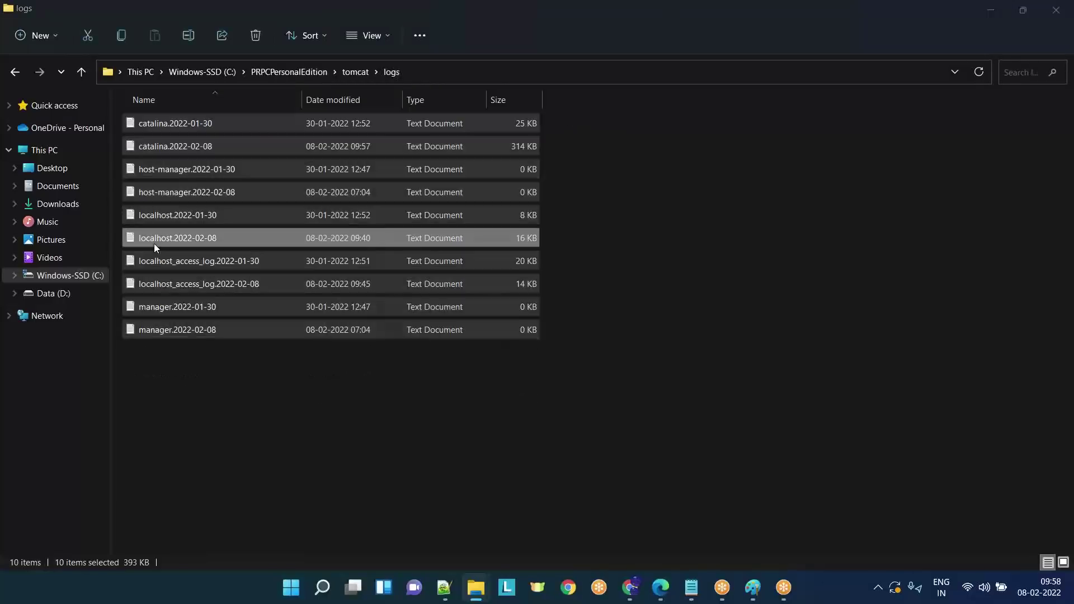
{"action": "key", "text": "Delete"}
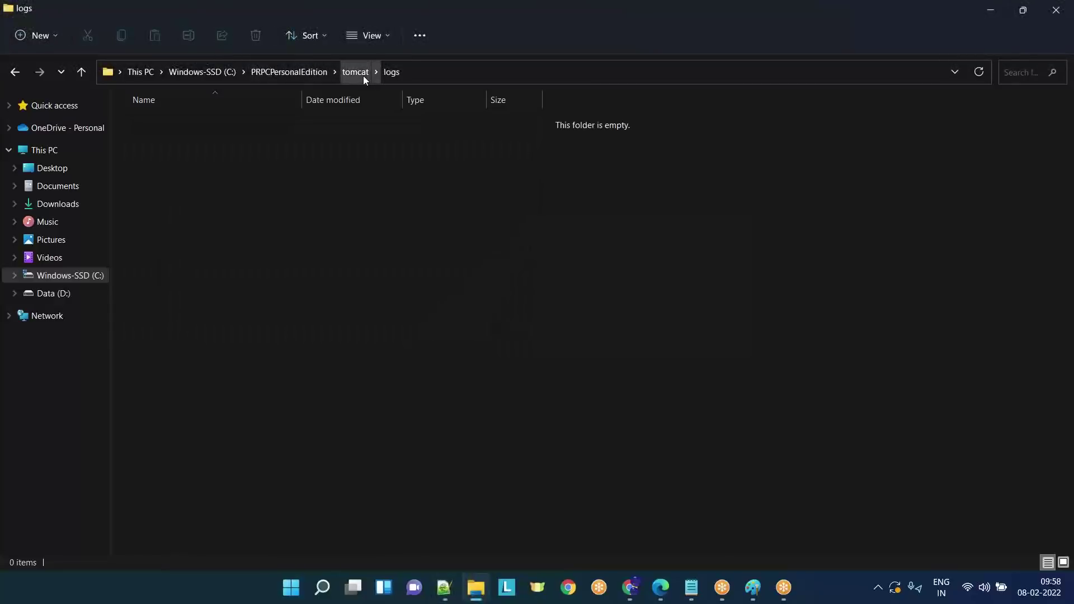
Permanently delete the three items in tomcat\temp and return to the tomcat folder
{"action": "left_click", "coordinate": [364, 76]}
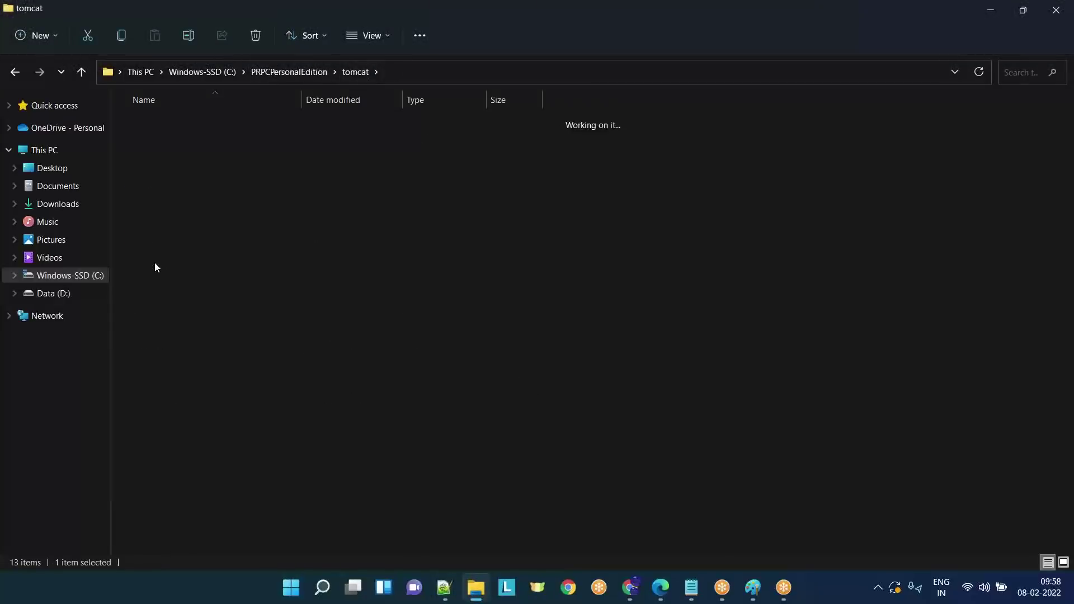
{"action": "key", "text": "t"}
{"action": "key", "text": "Return"}
{"action": "key", "text": "ctrl+a"}
{"action": "key", "text": "shift+Delete"}
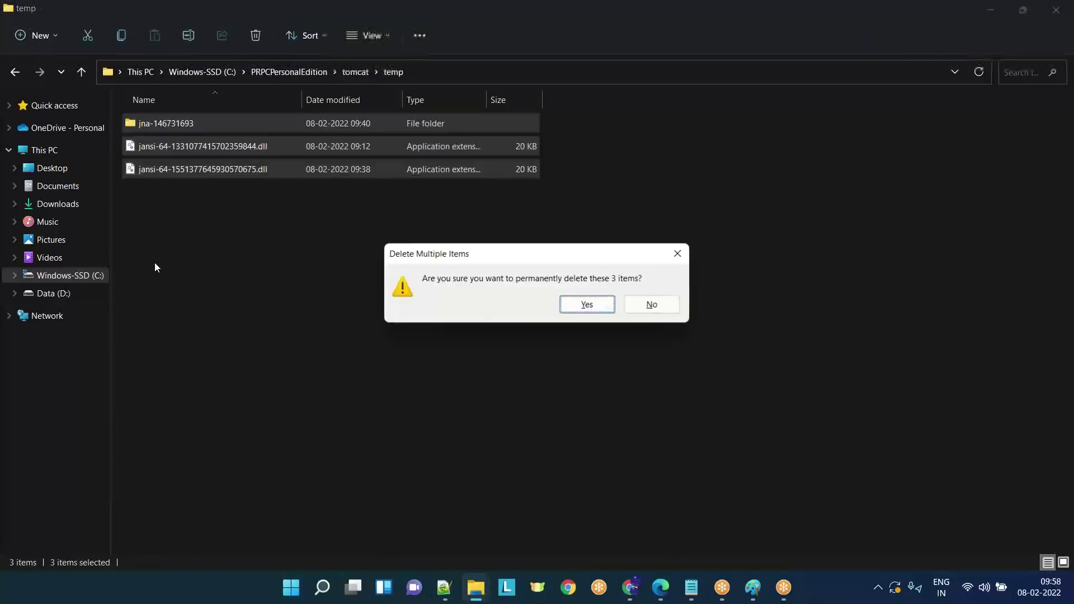
{"action": "key", "text": "Return"}
{"action": "left_click", "coordinate": [354, 71]}
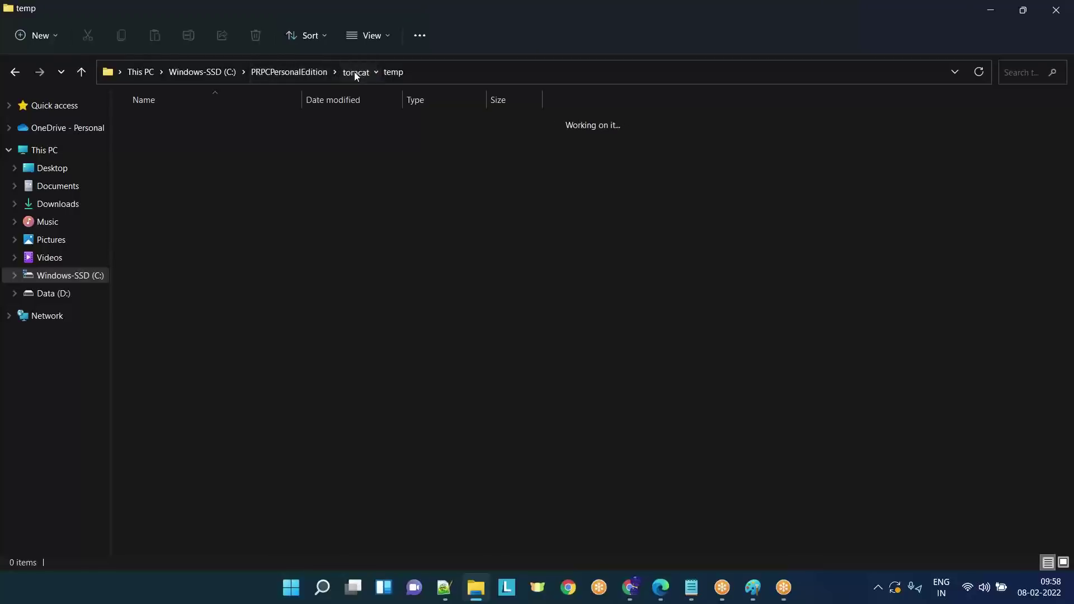
Open tomcat\kafka-data and permanently delete all of its contents
{"action": "key", "text": "k"}
{"action": "key", "text": "Return"}
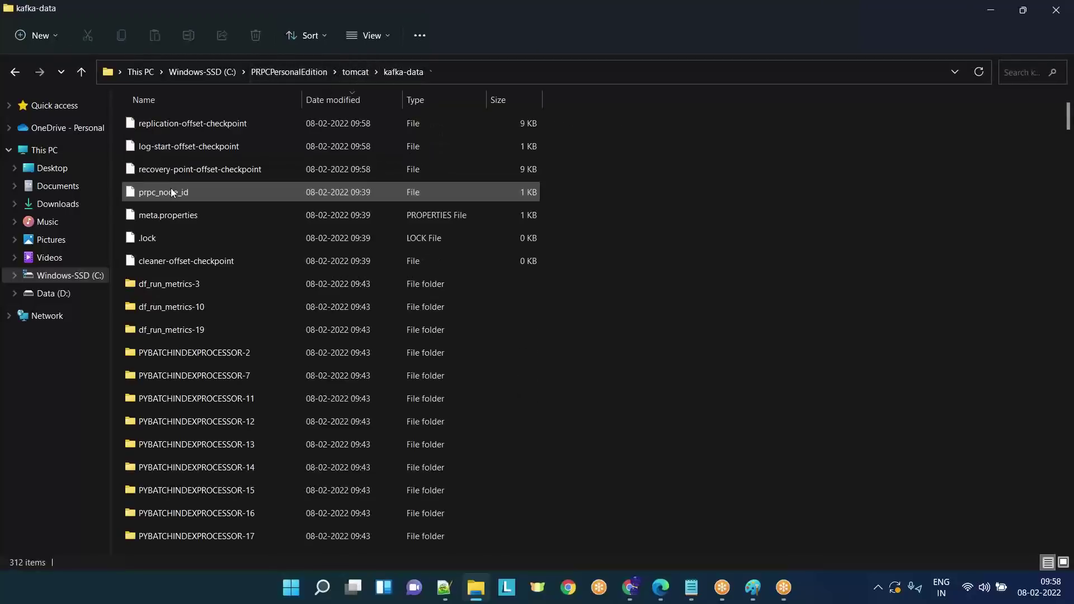
{"action": "key", "text": "ctrl+a"}
{"action": "key", "text": "shift+Delete"}
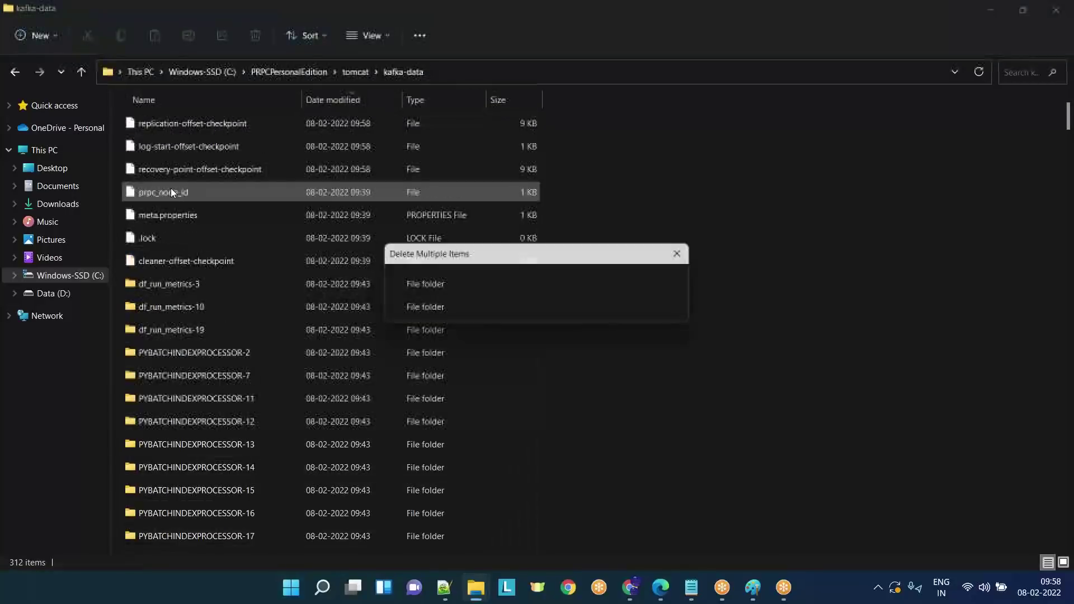
{"action": "key", "text": "Return"}
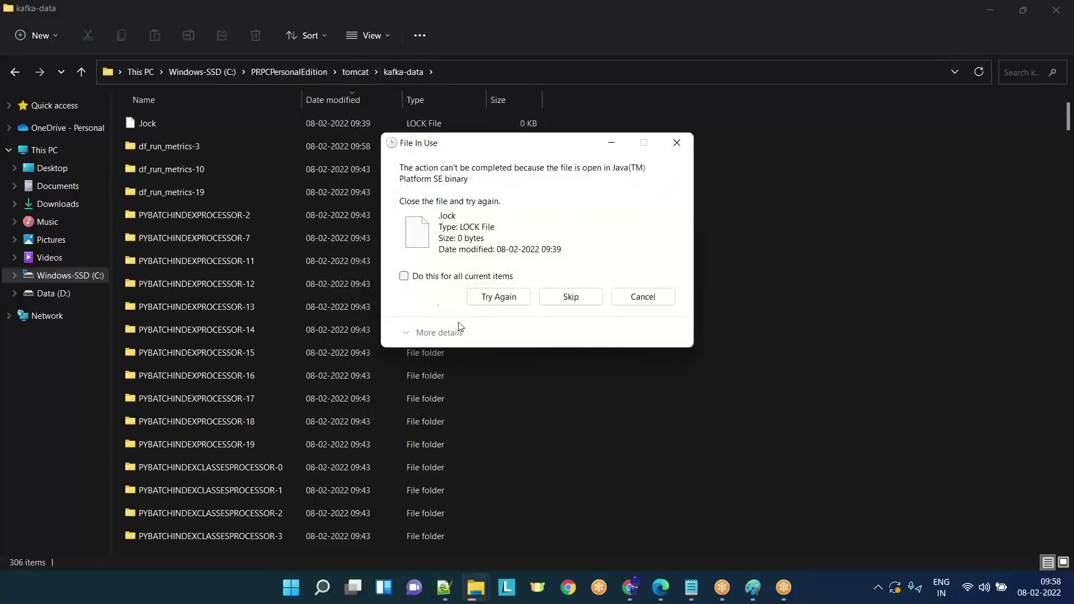
Retry, then cancel the deletion blocked by the in-use .lock file and close the dialog
{"action": "left_click", "coordinate": [404, 276]}
{"action": "left_click", "coordinate": [493, 298]}
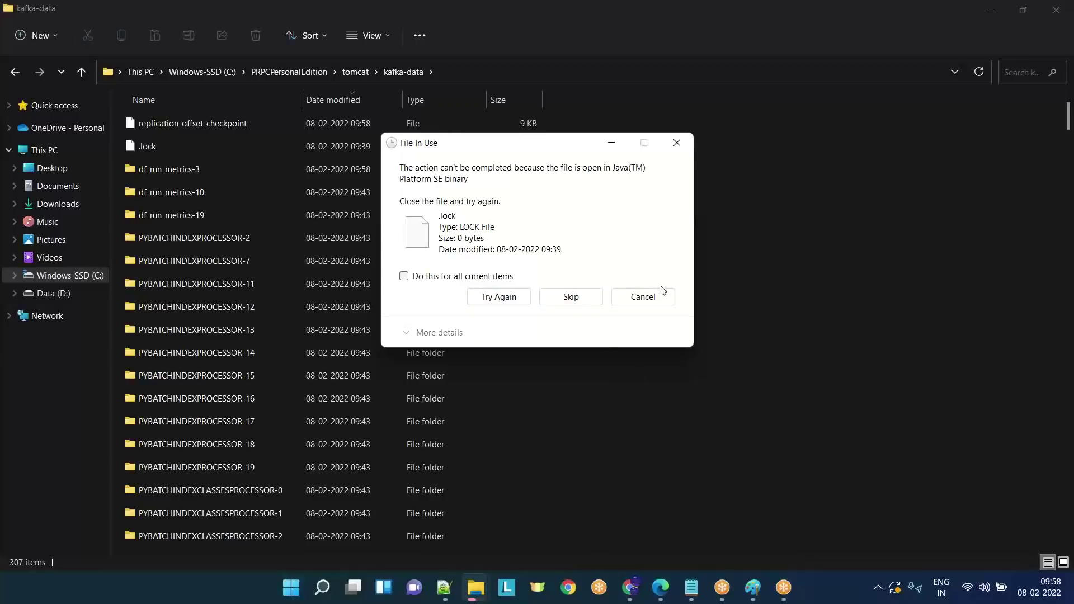
{"action": "left_click", "coordinate": [643, 297]}
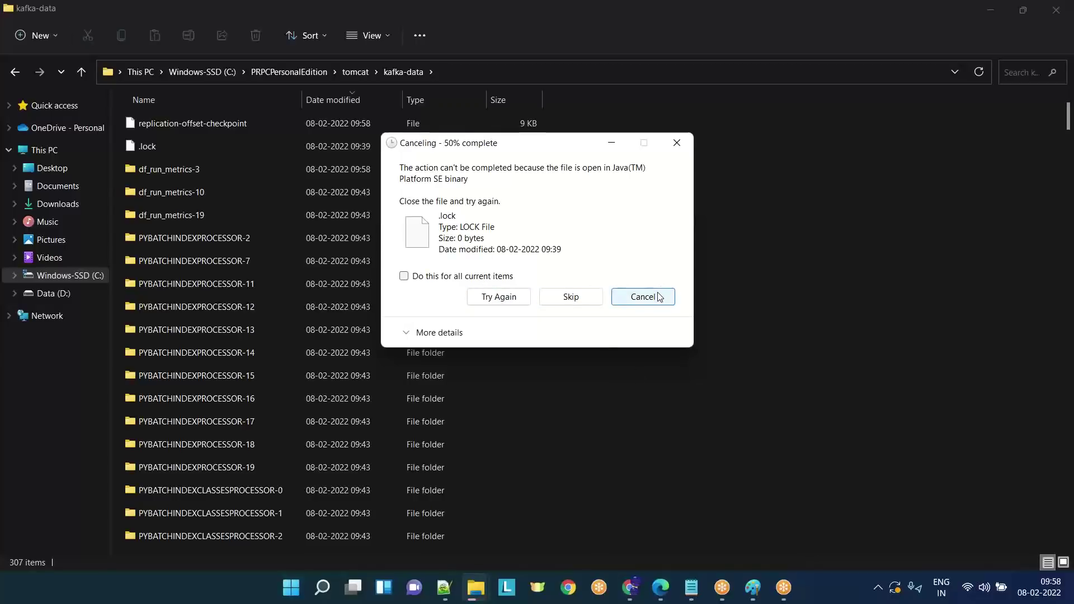
{"action": "left_click", "coordinate": [404, 275]}
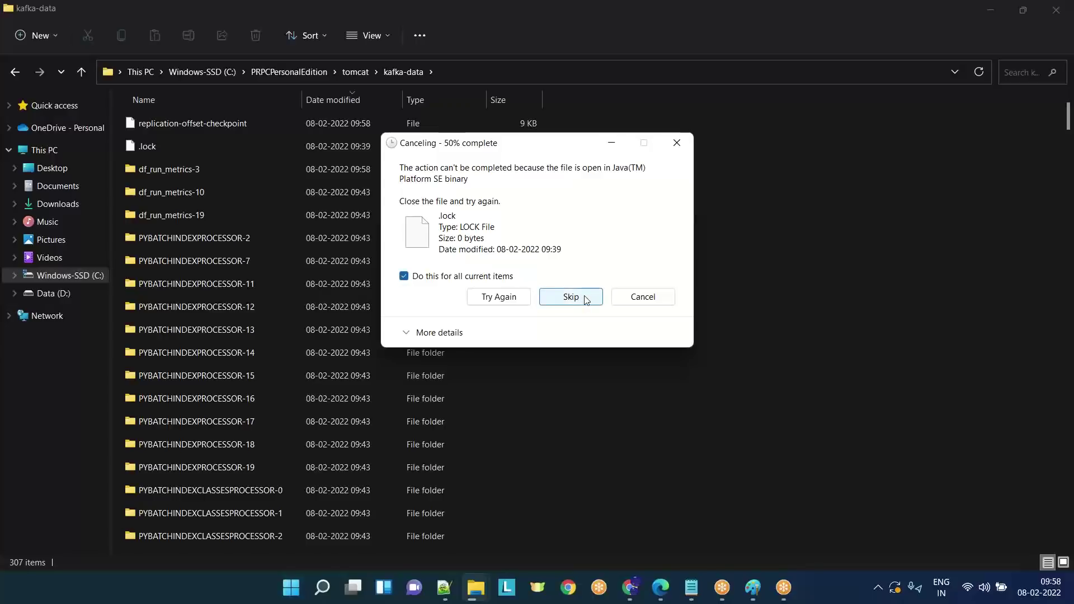
{"action": "left_click", "coordinate": [674, 144]}
Run the Pega Platform 8.5.1 Shutdown again, close its console, and return to kafka-data
{"action": "key", "text": "super+d"}
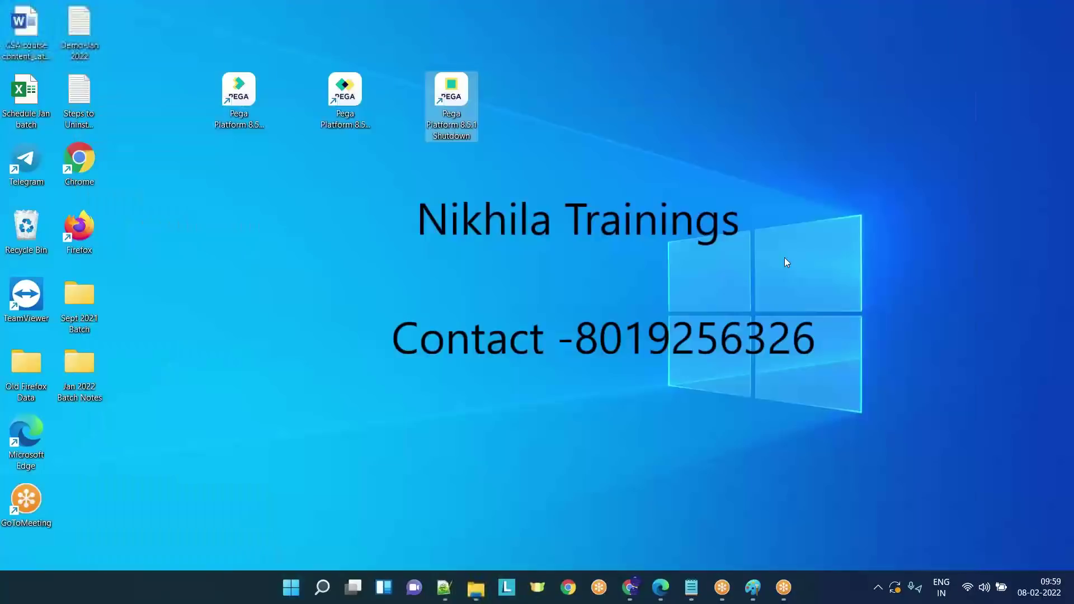
{"action": "double_click", "coordinate": [452, 101]}
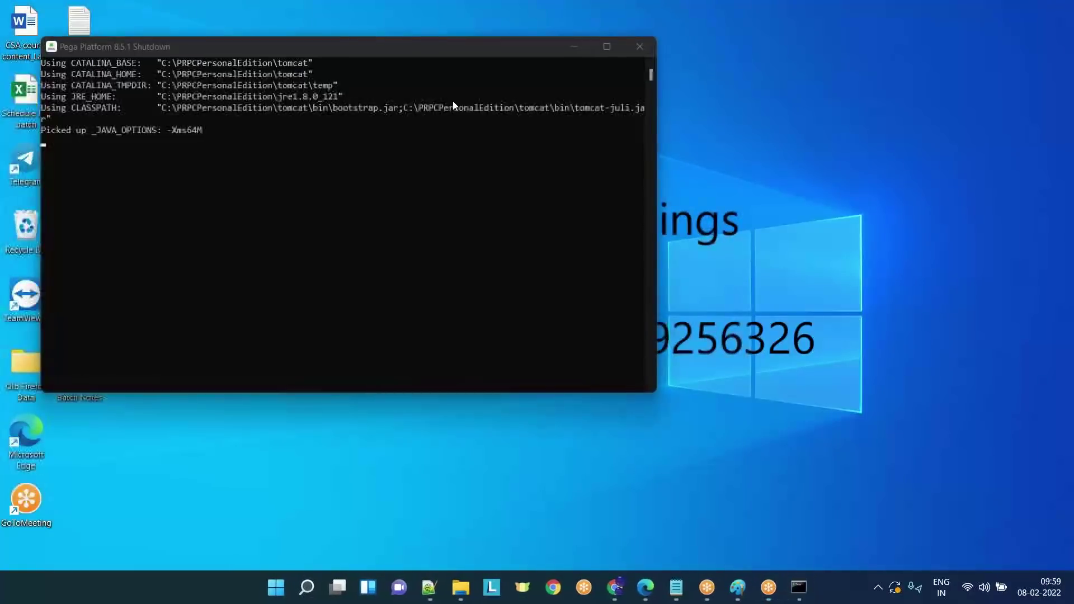
{"action": "left_click", "coordinate": [640, 47]}
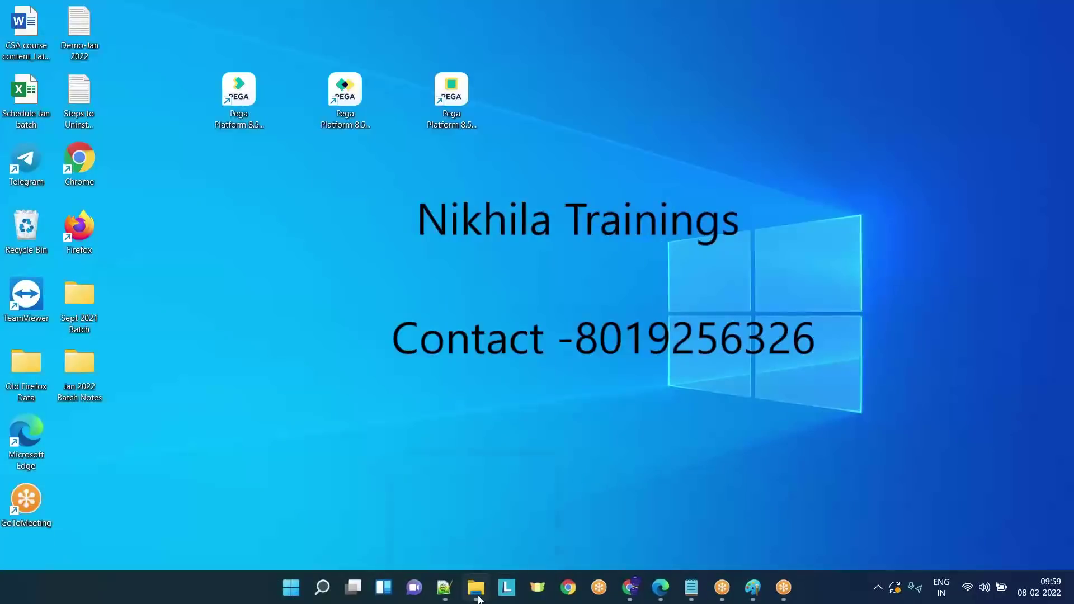
{"action": "mouse_move", "coordinate": [476, 593]}
{"action": "left_click", "coordinate": [507, 524]}
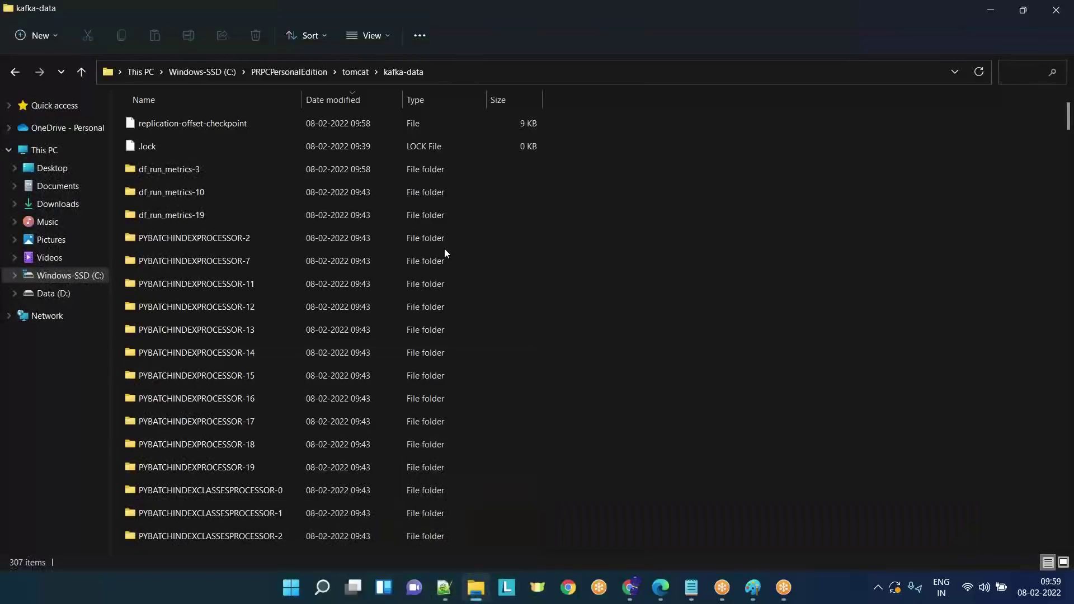
Delete all 307 items in kafka-data, leaving the folder empty
{"action": "key", "text": "ctrl+a"}
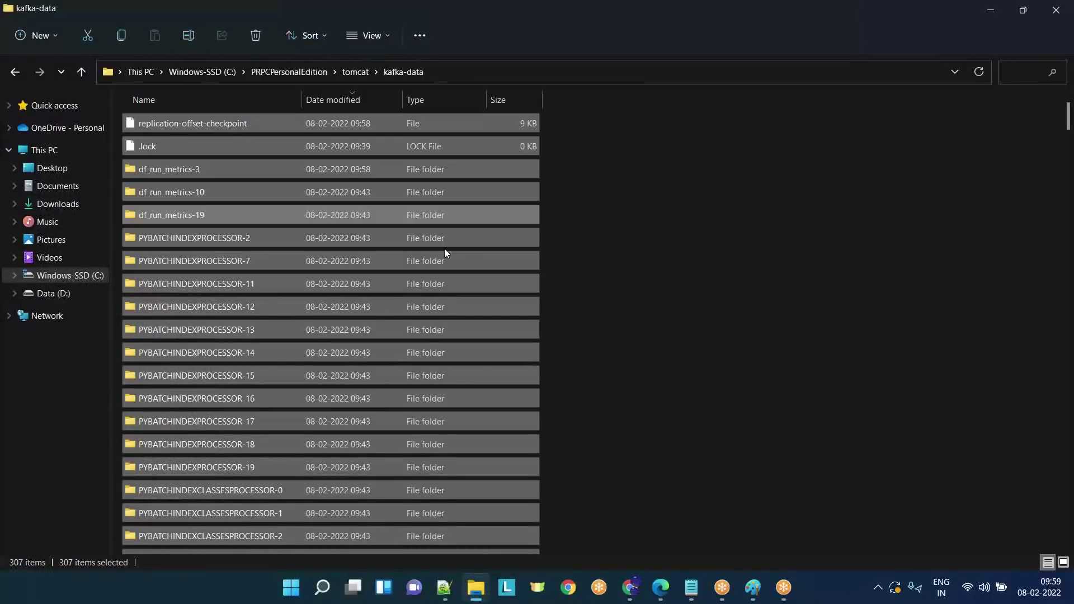
{"action": "key", "text": "Delete"}
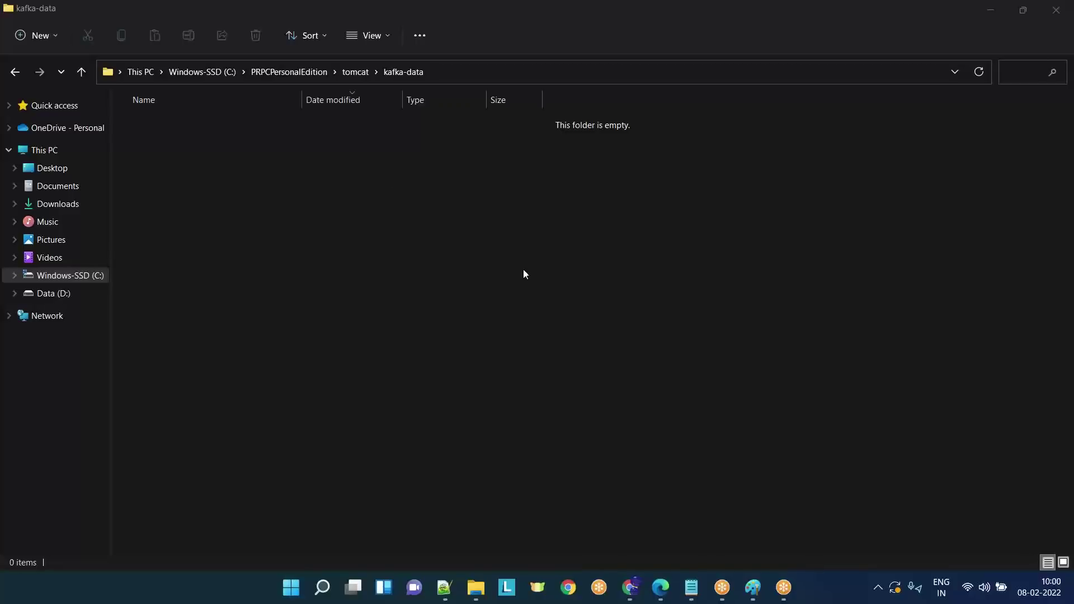
Rerun the Pega shutdown, close its console, and launch Pega Platform 8.5.1 Startup
{"action": "key", "text": "super+d"}
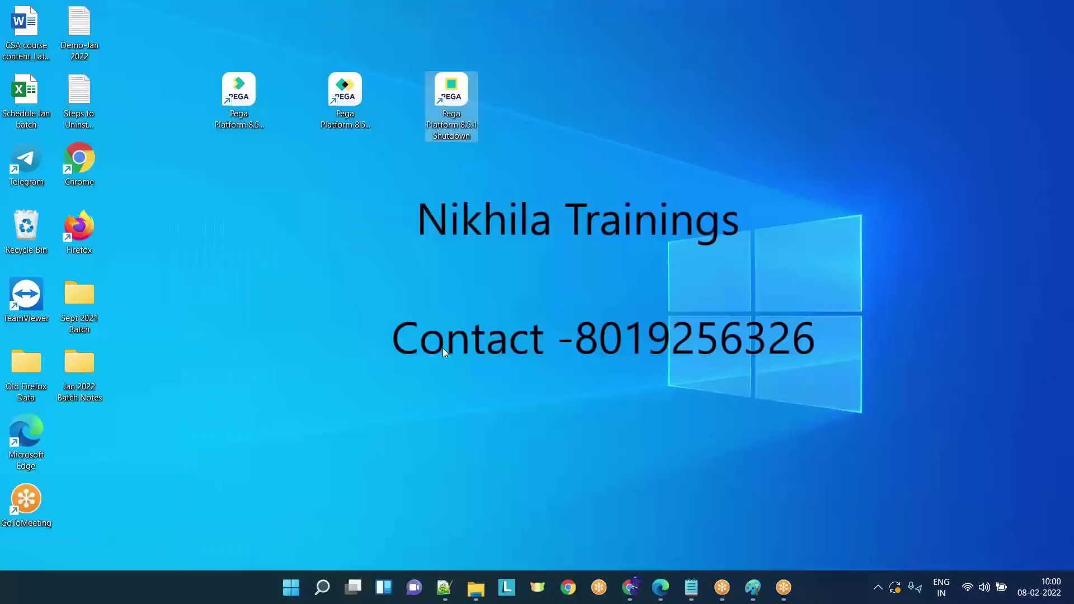
{"action": "double_click", "coordinate": [449, 99]}
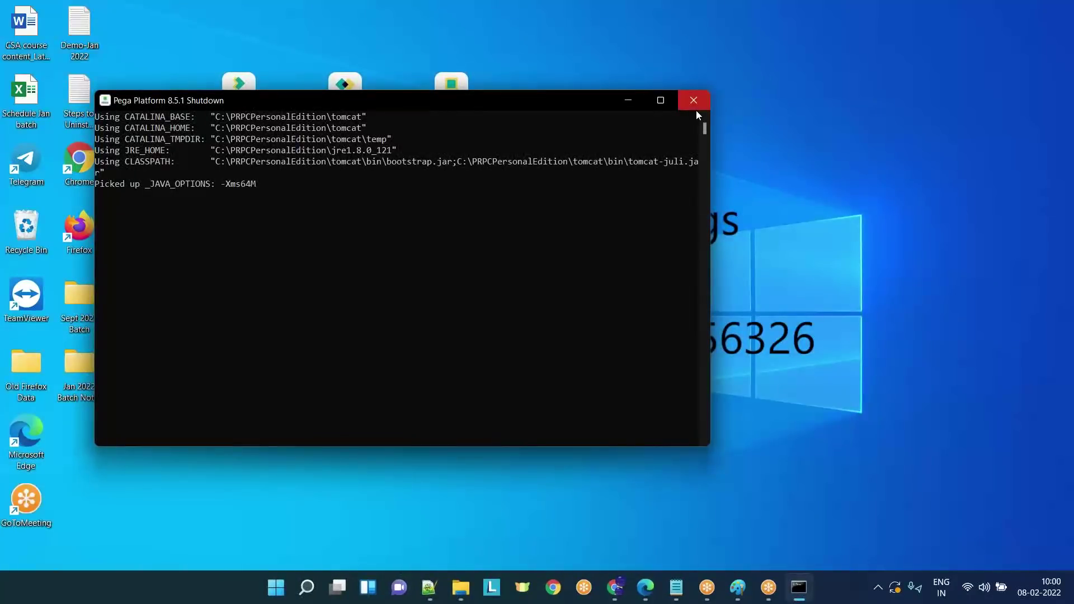
{"action": "left_click", "coordinate": [695, 109]}
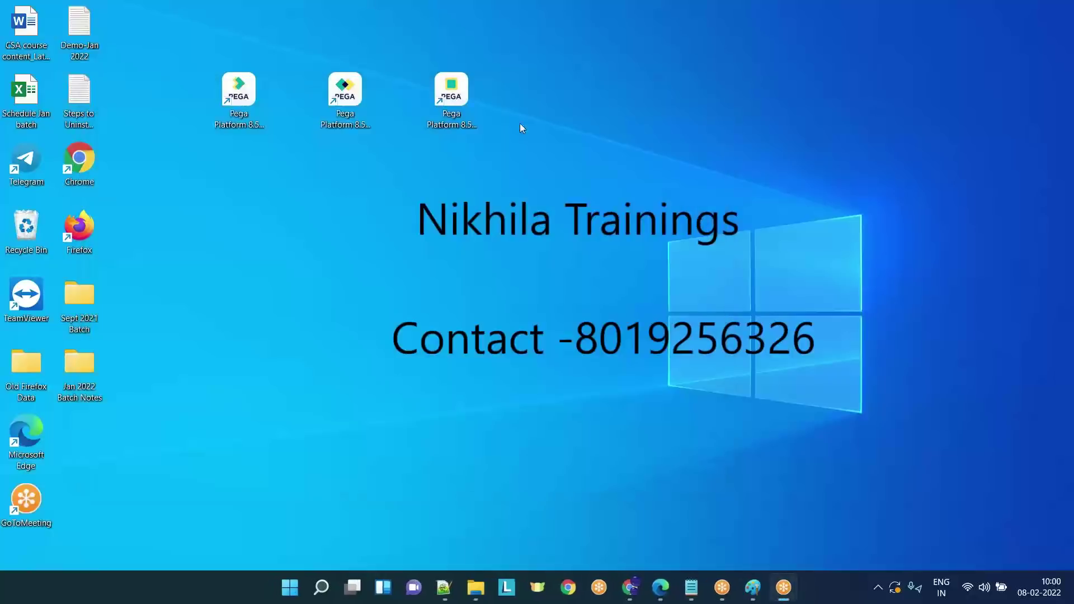
{"action": "double_click", "coordinate": [239, 92]}
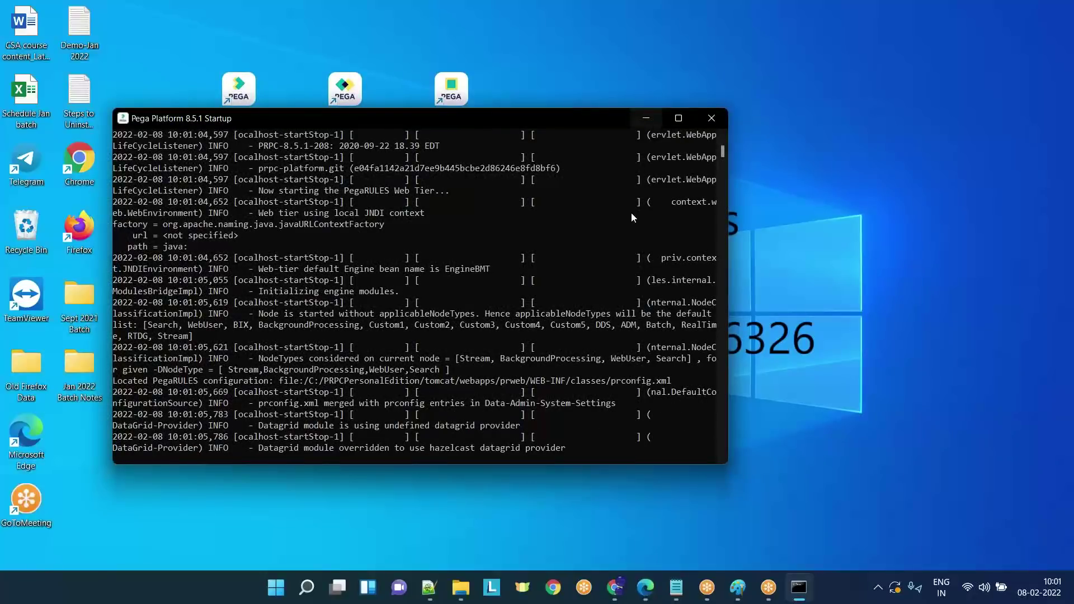
Close Edge's unreachable localhost page and bring the startup console back to the front
{"action": "mouse_move", "coordinate": [645, 587]}
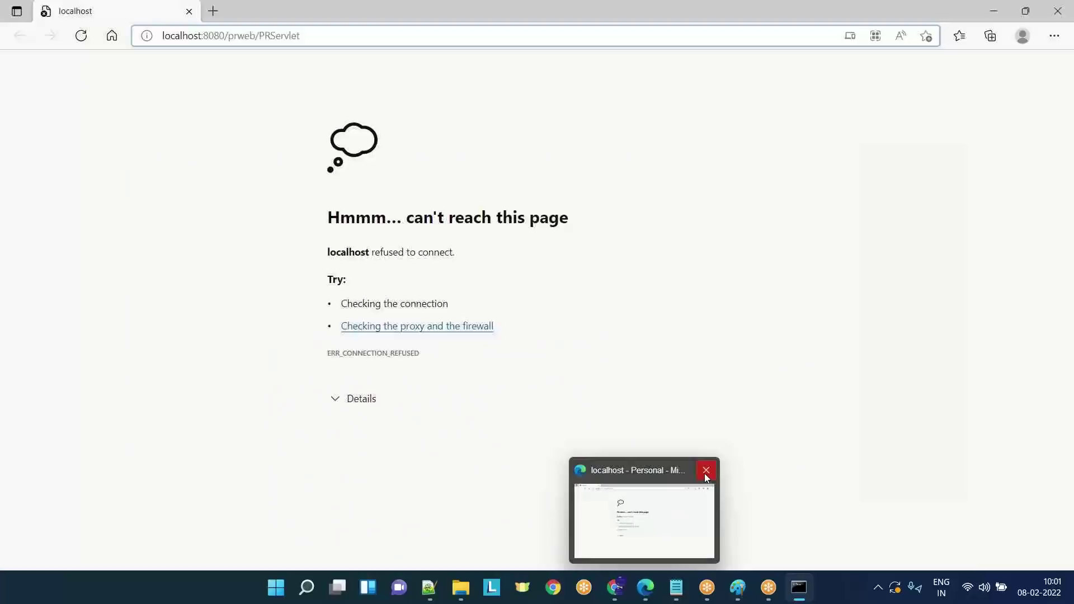
{"action": "left_click", "coordinate": [705, 471]}
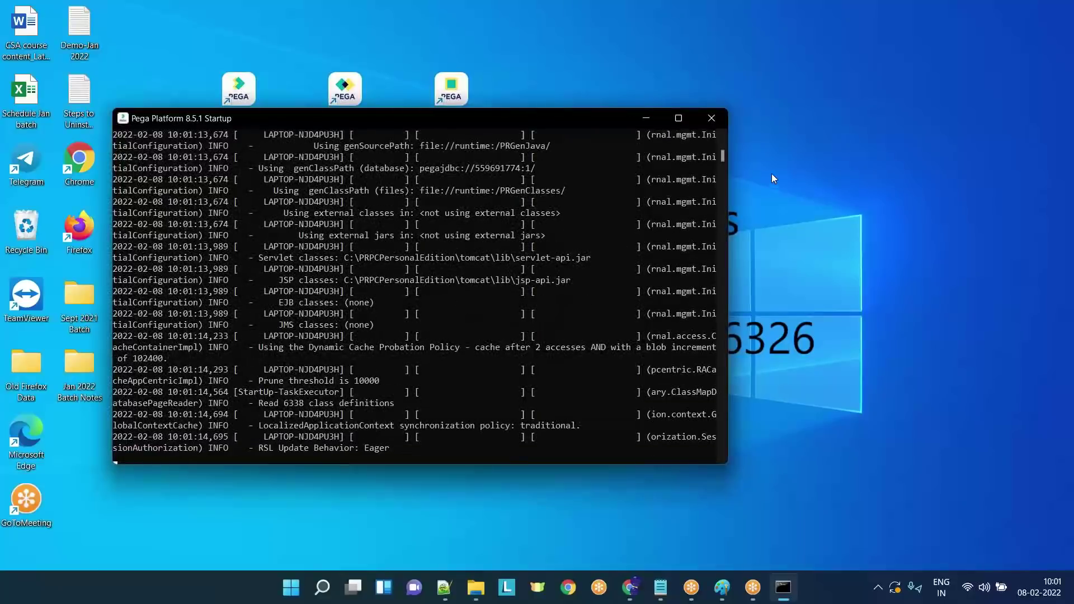
{"action": "left_click", "coordinate": [826, 20]}
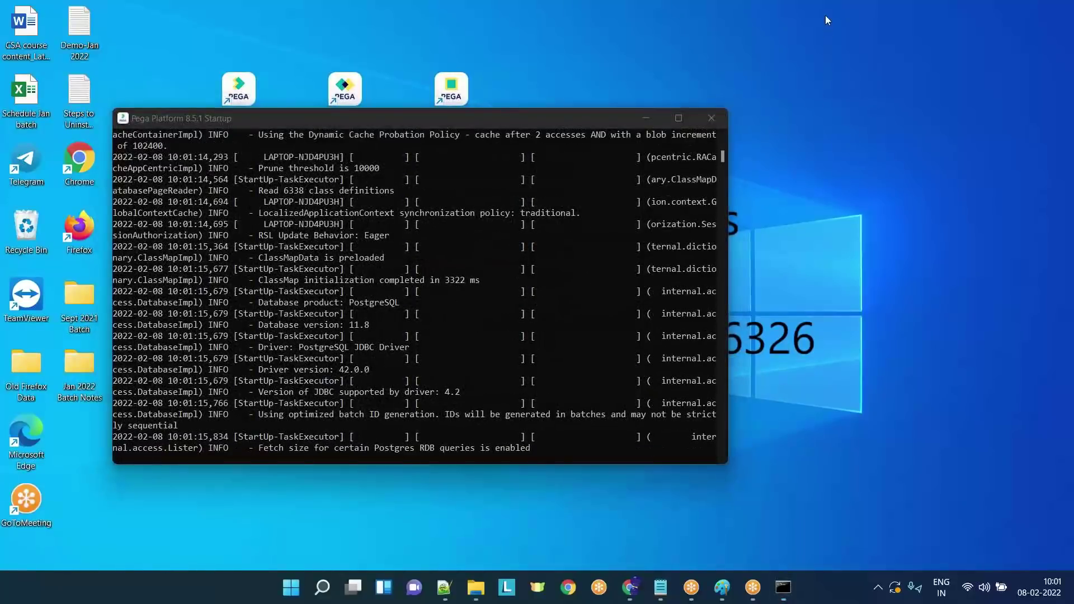
{"action": "left_click", "coordinate": [587, 125]}
Move the startup console aside, then open the Pega login page at localhost:8080 in maximized Edge
{"action": "left_click_drag", "start_coordinate": [586, 122], "coordinate": [636, 257]}
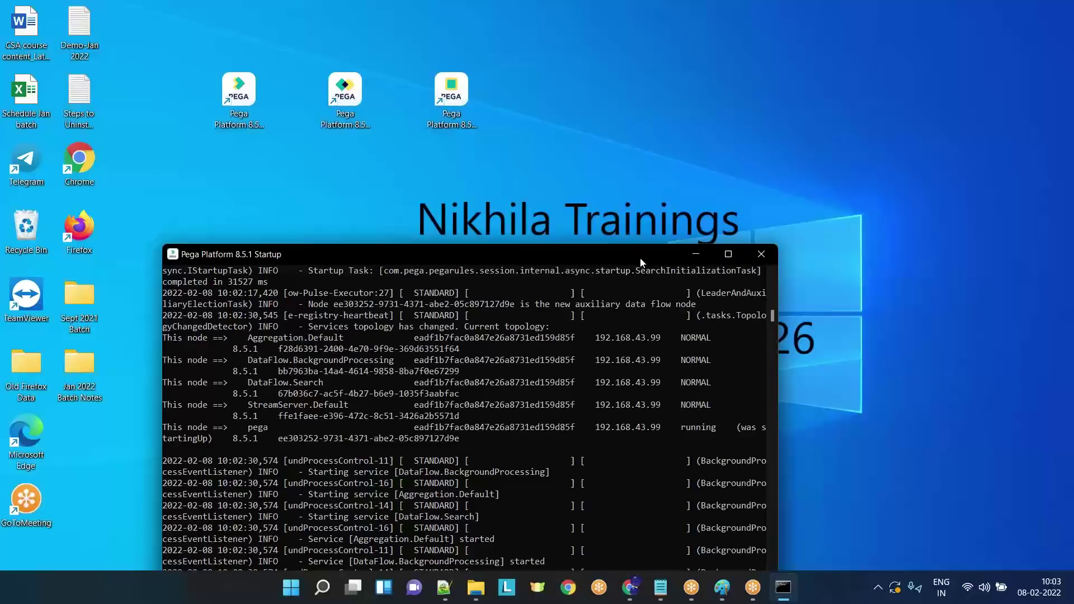
{"action": "double_click", "coordinate": [350, 112]}
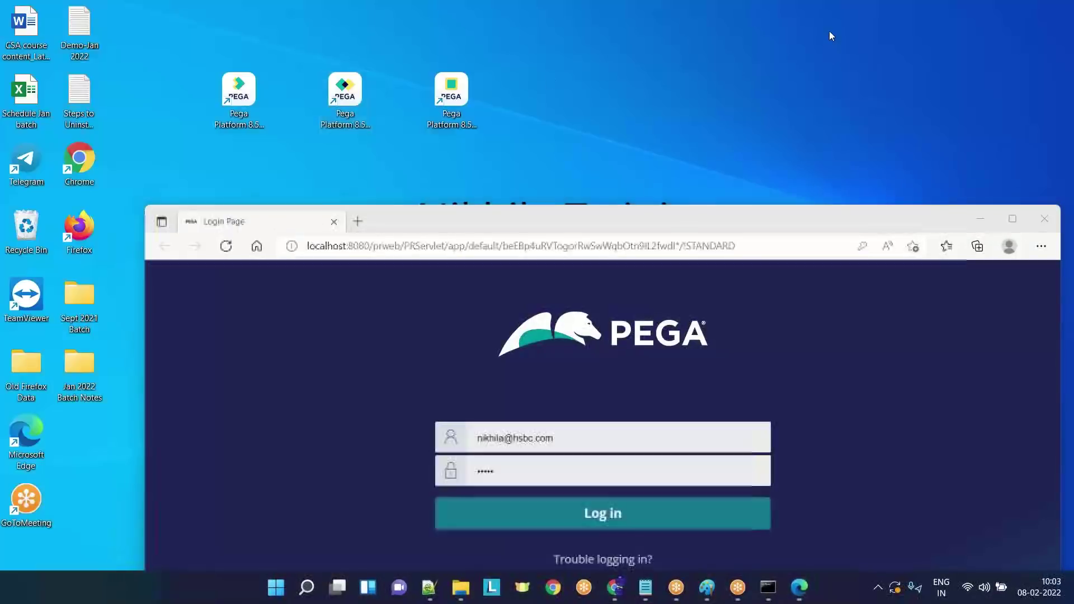
{"action": "left_click", "coordinate": [1010, 219]}
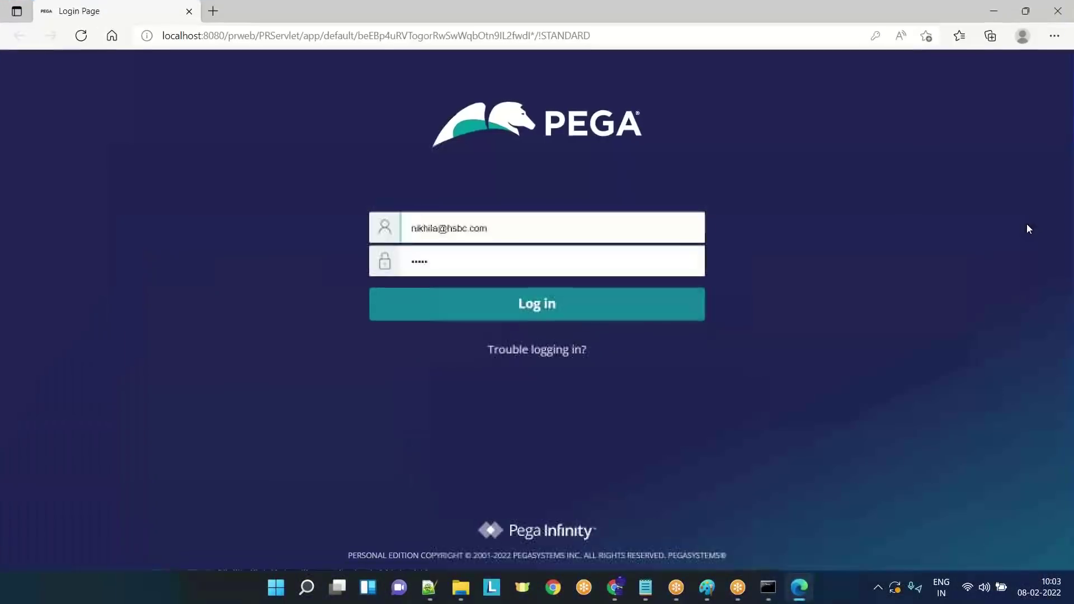